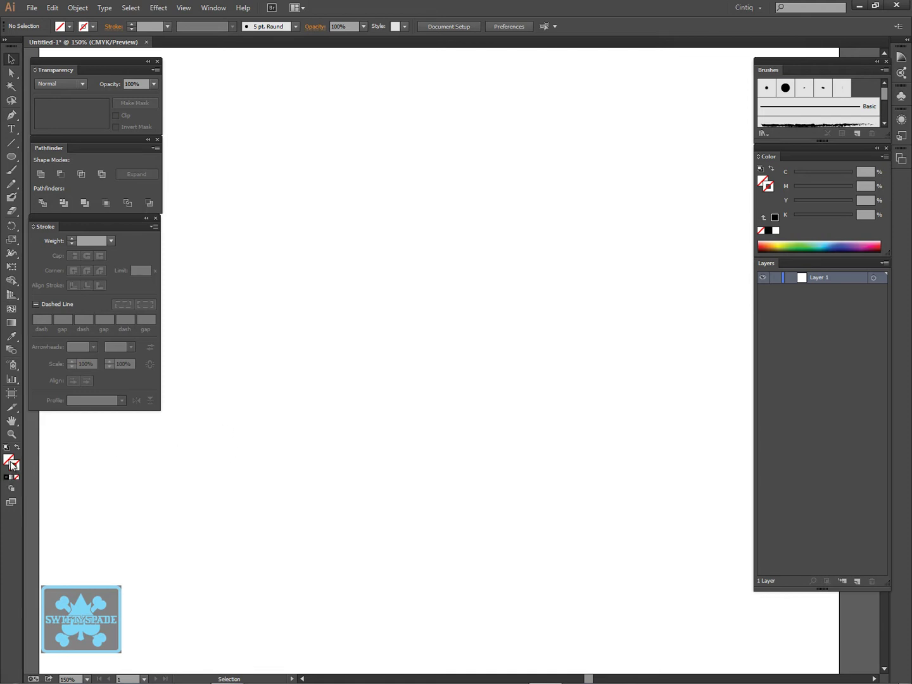
Set a solid black fill and draw a large circle on the left.
{"action": "left_click", "coordinate": [5, 477]}
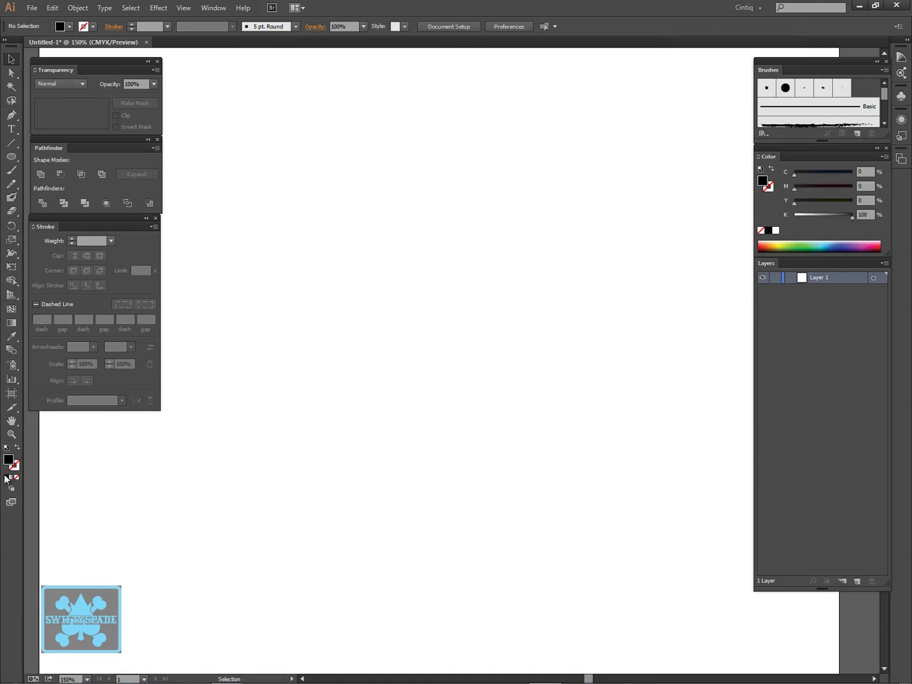
{"action": "key", "text": "l"}
{"action": "mouse_move", "coordinate": [221, 340]}
{"action": "left_mouse_down"}
{"action": "mouse_move", "coordinate": [250, 357]}
{"action": "mouse_move", "coordinate": [689, 356]}
{"action": "mouse_move", "coordinate": [690, 370]}
{"action": "left_mouse_up"}
Marquee-select both the large and the small black circles together.
{"action": "key", "text": "v"}
{"action": "left_click", "coordinate": [301, 342]}
{"action": "left_click", "coordinate": [455, 354]}
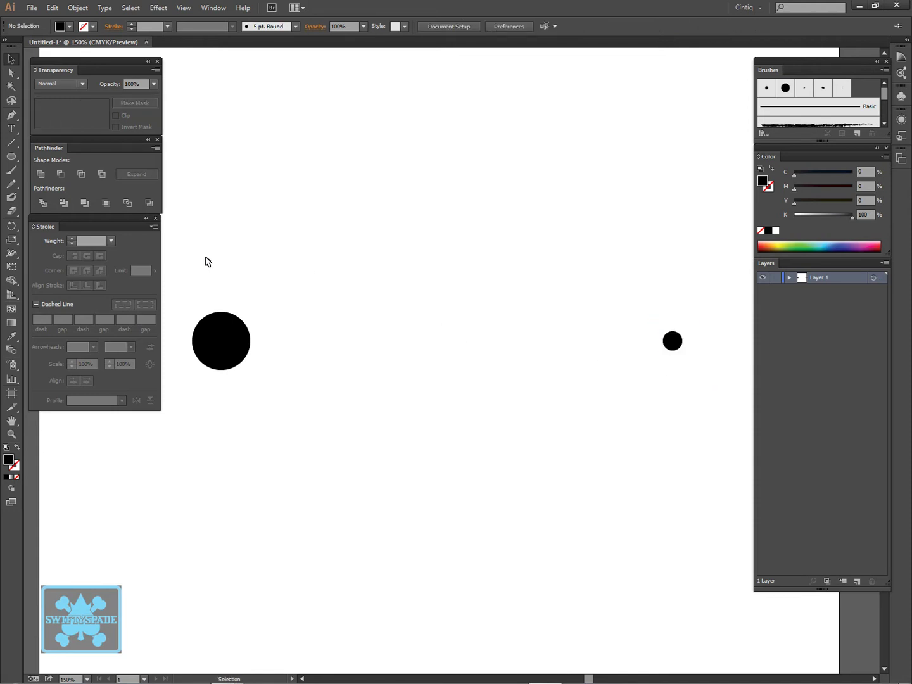
{"action": "left_click_drag", "start_coordinate": [201, 256], "coordinate": [724, 472]}
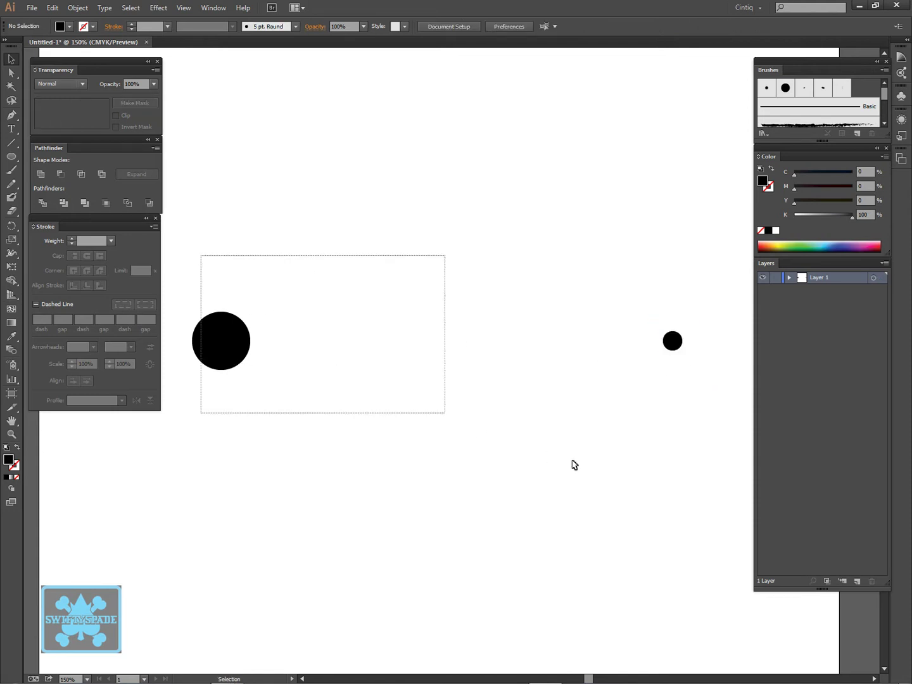
Set the blend options to Specified Steps with 5 steps.
{"action": "left_click", "coordinate": [78, 8]}
{"action": "mouse_move", "coordinate": [93, 264]}
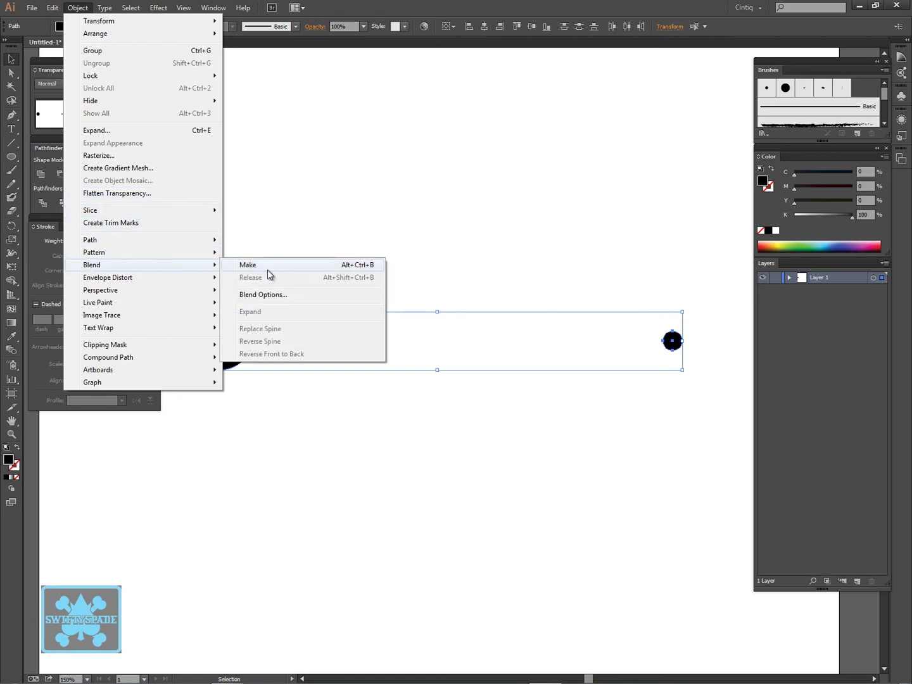
{"action": "left_click", "coordinate": [246, 294]}
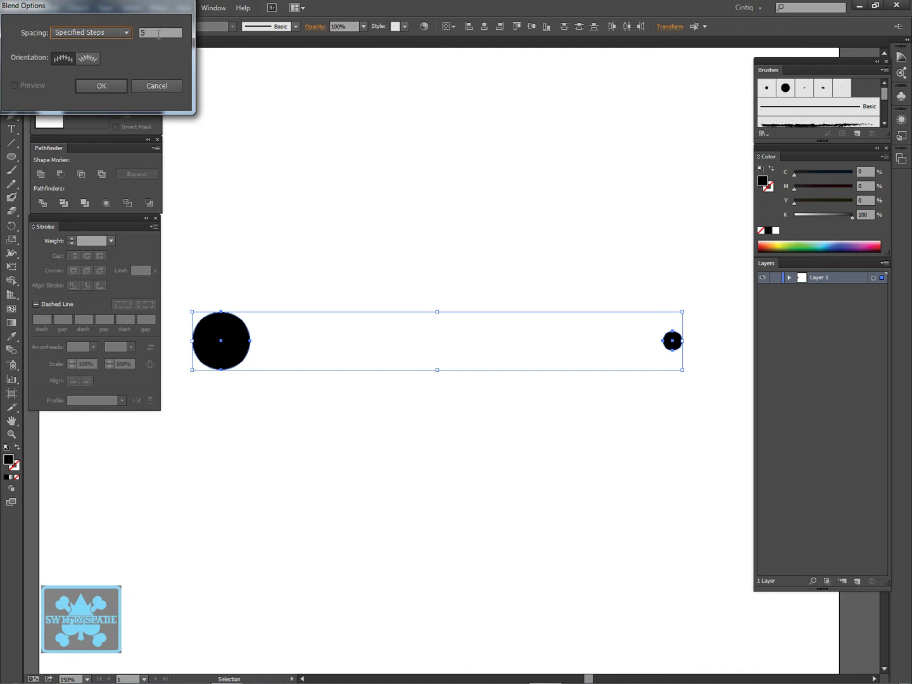
{"action": "left_click", "coordinate": [114, 85]}
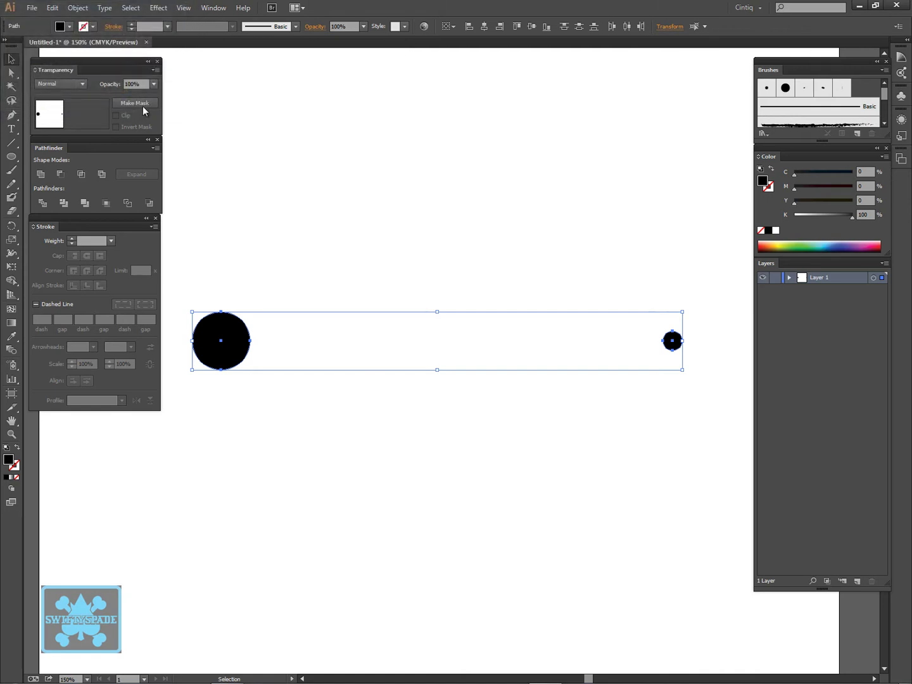
Blend the circles into a row of seven, move it higher, and set up stroke-only Pen drawing.
{"action": "key", "text": "ctrl+alt+b"}
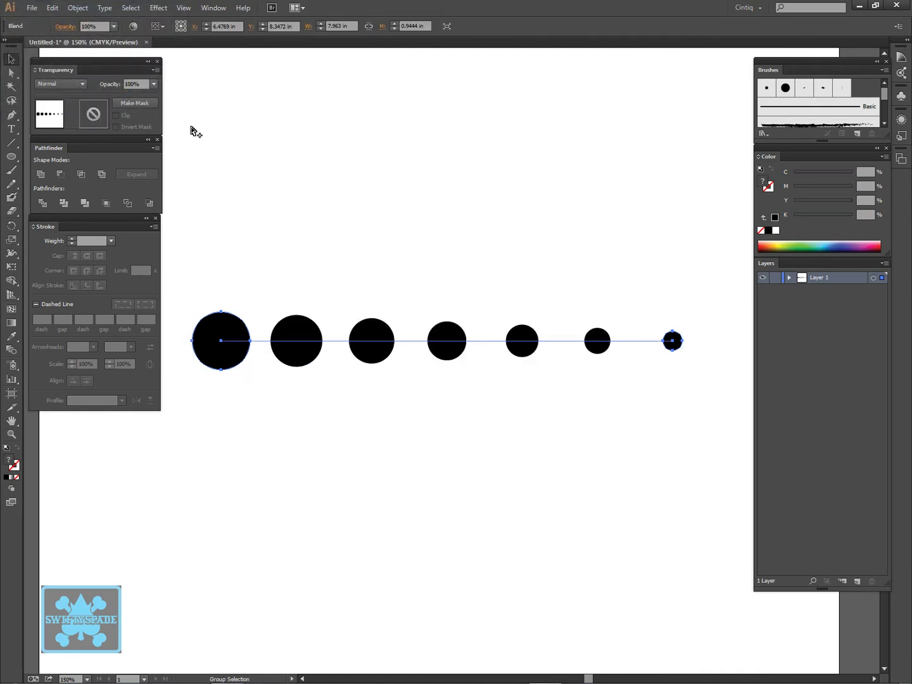
{"action": "left_click", "coordinate": [311, 181]}
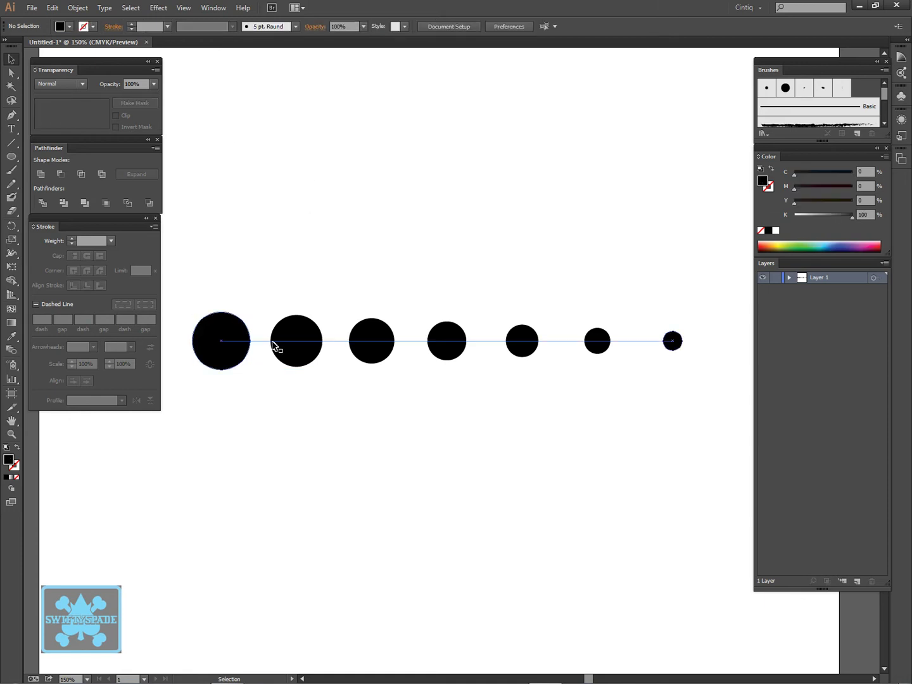
{"action": "left_click_drag", "start_coordinate": [301, 346], "coordinate": [306, 242]}
{"action": "left_click", "coordinate": [337, 350]}
{"action": "left_click", "coordinate": [316, 480]}
{"action": "left_click", "coordinate": [311, 410]}
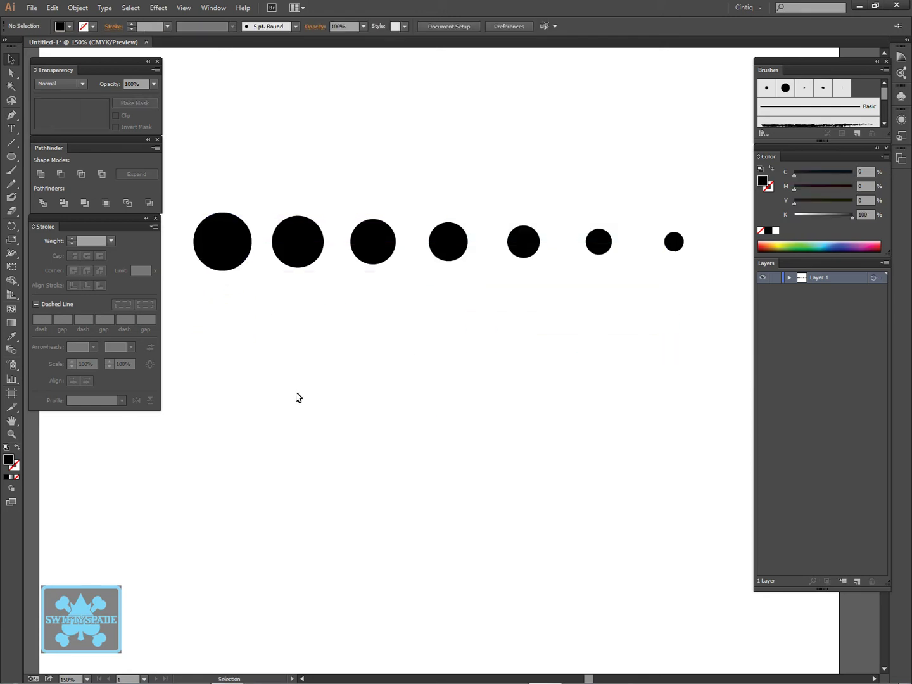
{"action": "key", "text": "p"}
{"action": "key", "text": "shift+x"}
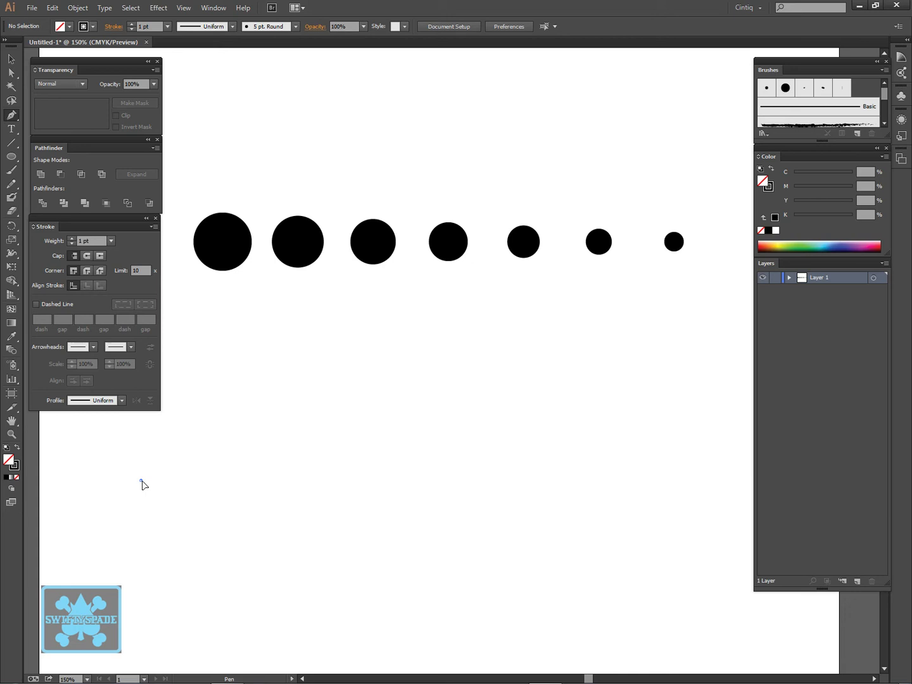
Draw a five-anchor wavy path below the circles and select it with the blend.
{"action": "left_click_drag", "start_coordinate": [141, 481], "coordinate": [228, 494]}
{"action": "left_click_drag", "start_coordinate": [279, 396], "coordinate": [360, 342]}
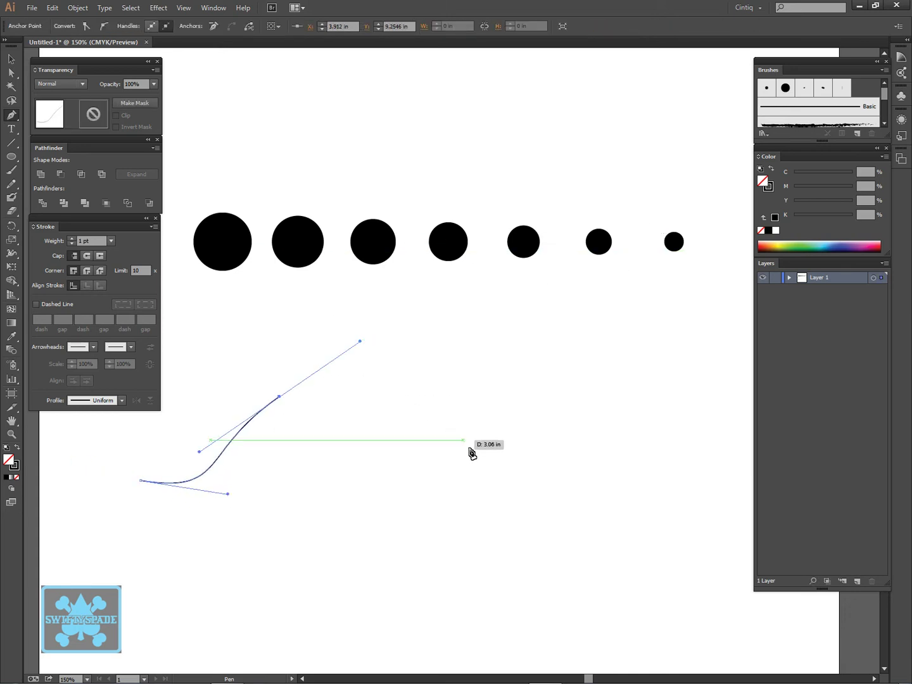
{"action": "left_click_drag", "start_coordinate": [482, 463], "coordinate": [620, 525]}
{"action": "left_click_drag", "start_coordinate": [634, 572], "coordinate": [704, 531]}
{"action": "left_click_drag", "start_coordinate": [706, 384], "coordinate": [710, 320]}
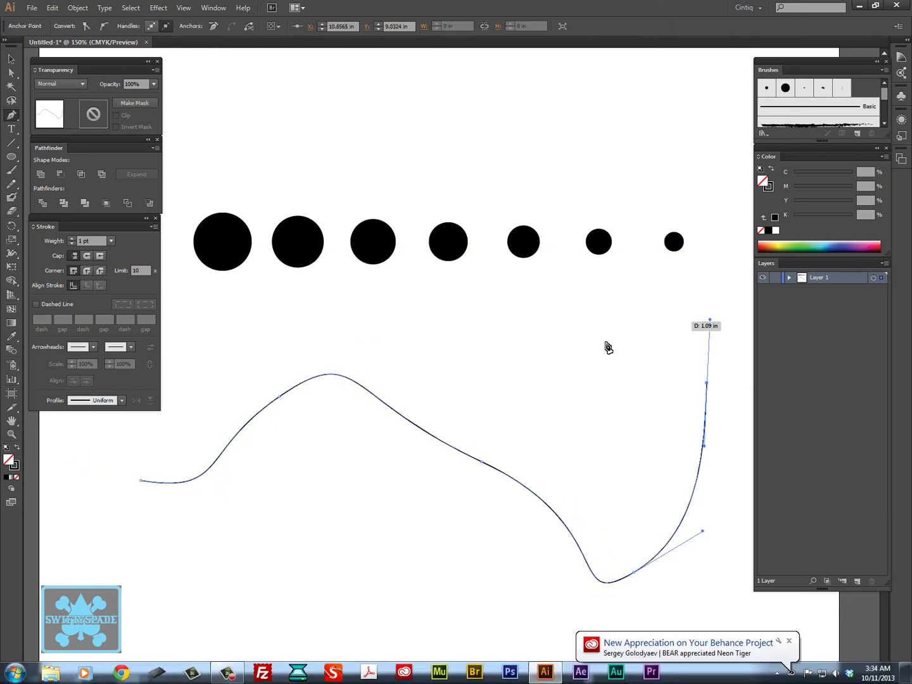
{"action": "key", "text": "v"}
{"action": "left_click_drag", "start_coordinate": [213, 122], "coordinate": [570, 549]}
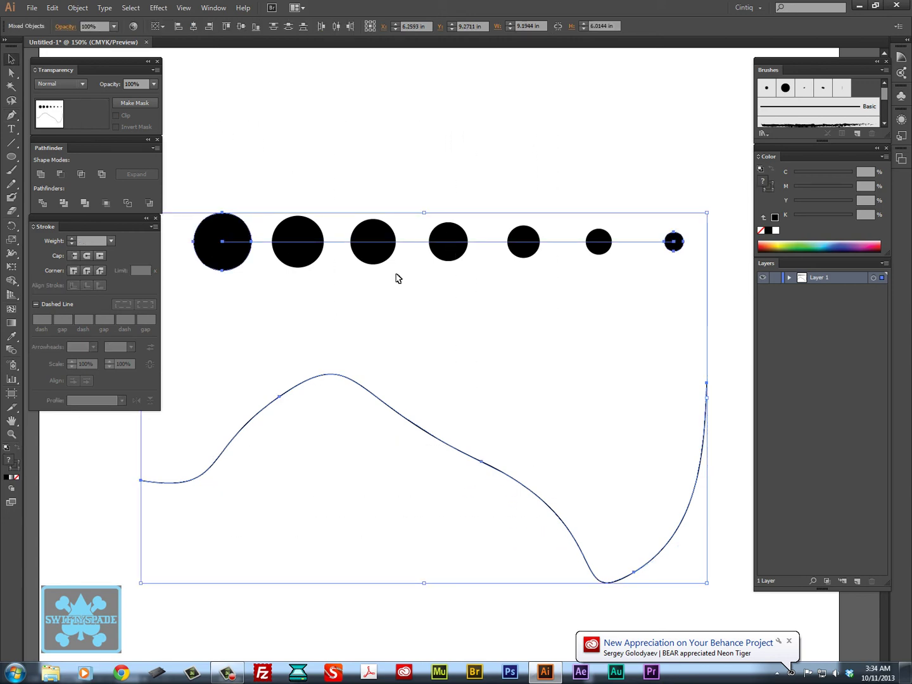
Replace the blend's spine with the wavy curve and drag the blend upward.
{"action": "left_click", "coordinate": [78, 7]}
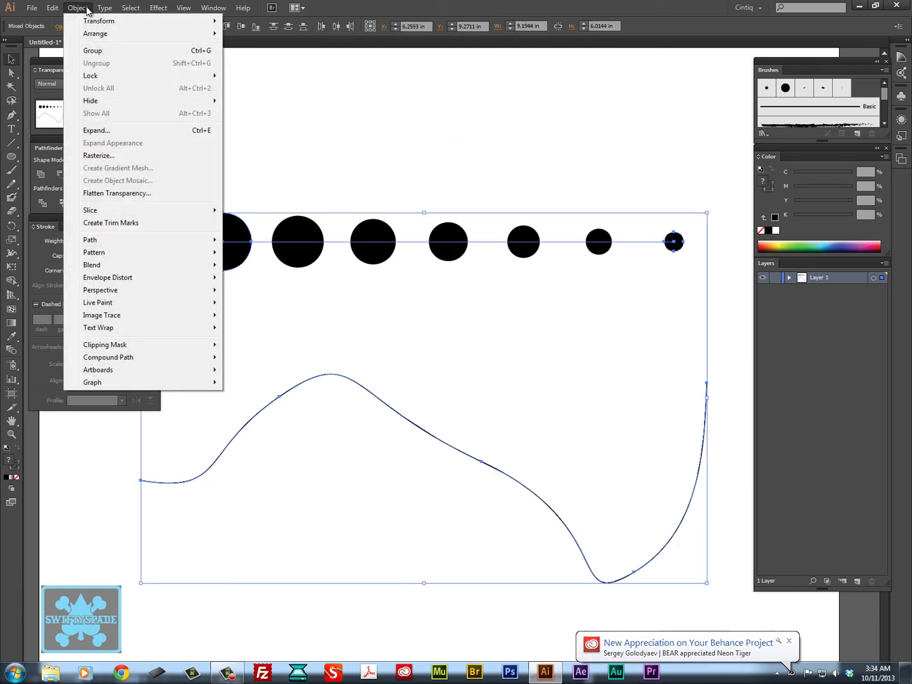
{"action": "mouse_move", "coordinate": [92, 264]}
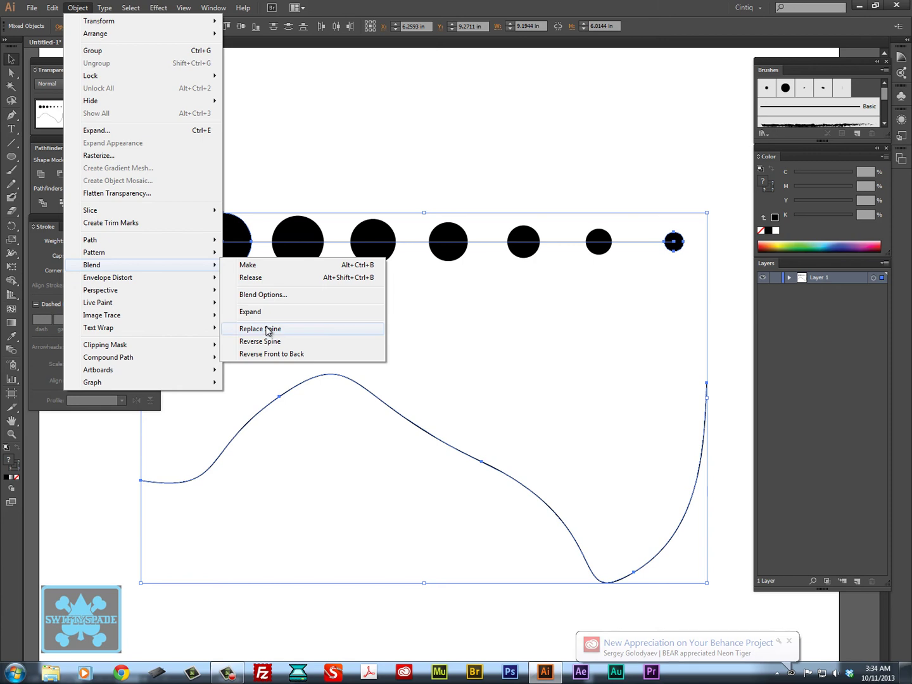
{"action": "left_click", "coordinate": [267, 332]}
{"action": "left_click", "coordinate": [381, 392]}
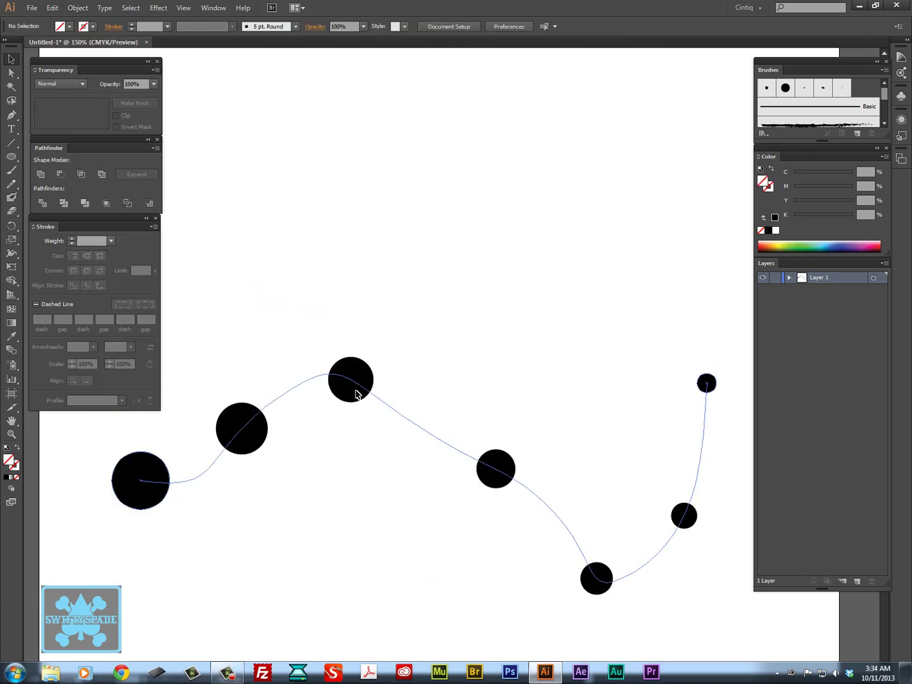
{"action": "left_click_drag", "start_coordinate": [368, 387], "coordinate": [376, 244]}
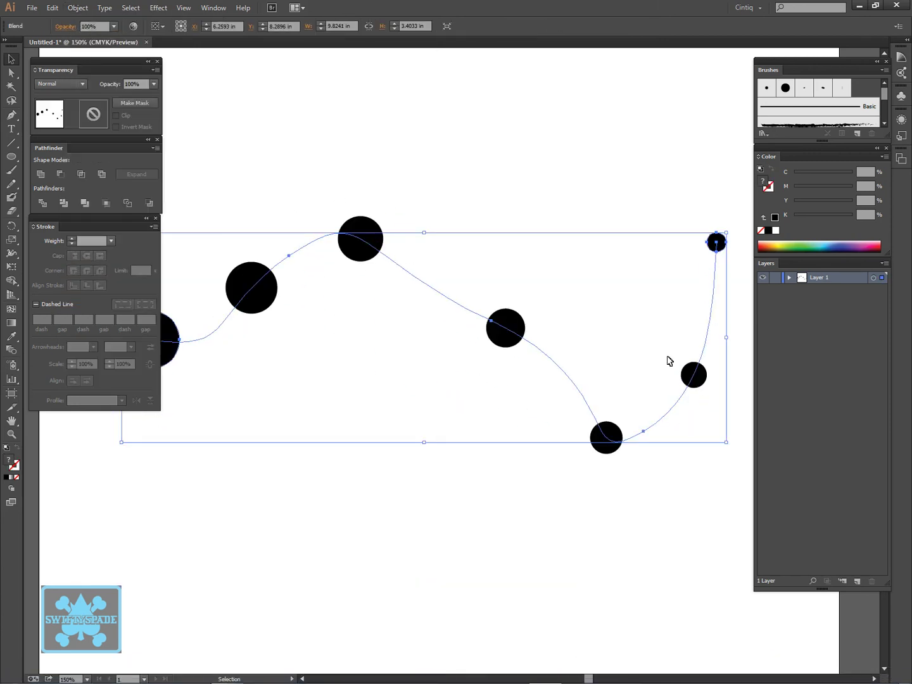
Drag spine anchors with Direct Selection to deepen the wave's dip and raise its arch.
{"action": "key", "text": "a"}
{"action": "left_click", "coordinate": [407, 581]}
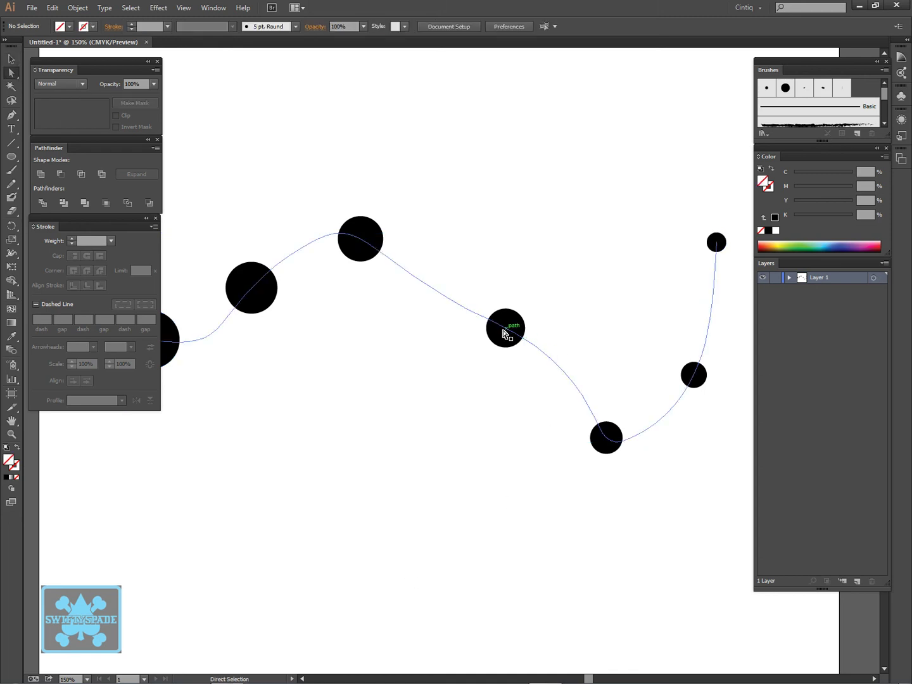
{"action": "mouse_move", "coordinate": [492, 326]}
{"action": "left_mouse_down"}
{"action": "mouse_move", "coordinate": [408, 477]}
{"action": "mouse_move", "coordinate": [414, 481]}
{"action": "mouse_move", "coordinate": [440, 391]}
{"action": "mouse_move", "coordinate": [416, 342]}
{"action": "left_mouse_up"}
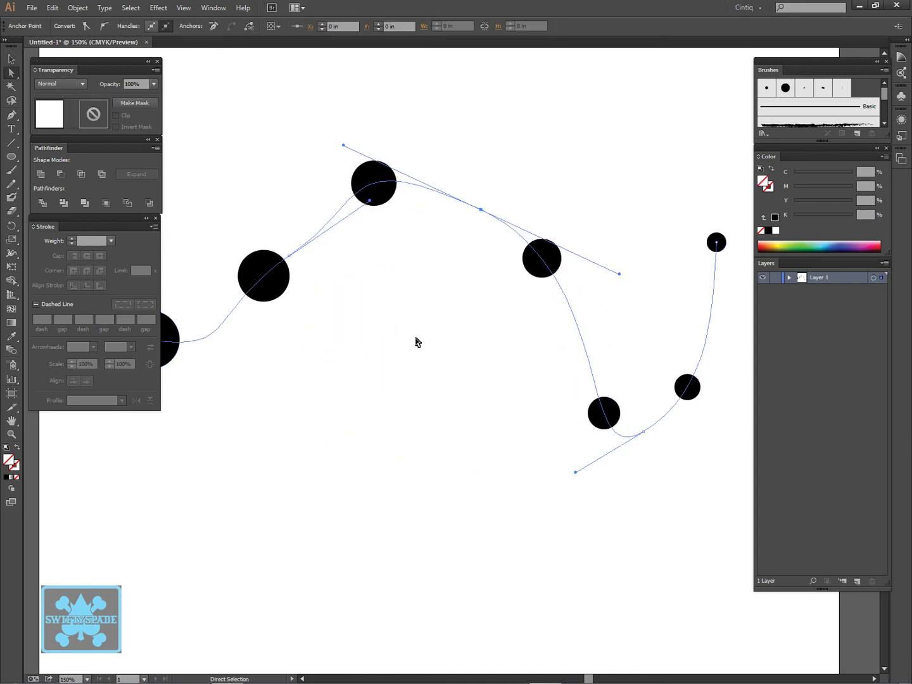
{"action": "left_click_drag", "start_coordinate": [277, 265], "coordinate": [341, 468]}
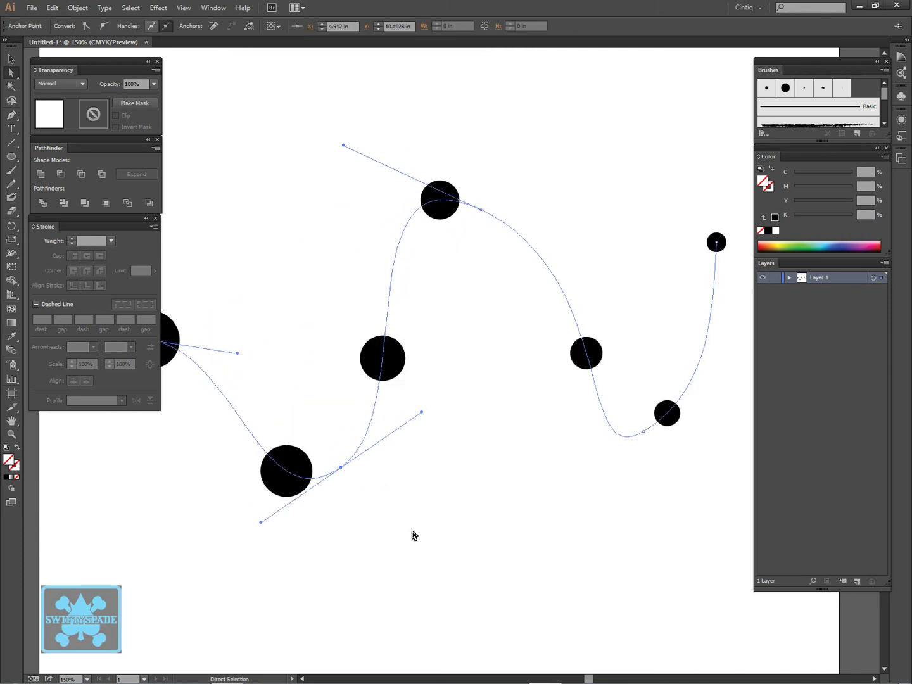
{"action": "left_click", "coordinate": [342, 485]}
{"action": "left_click", "coordinate": [296, 474]}
{"action": "left_click", "coordinate": [425, 469]}
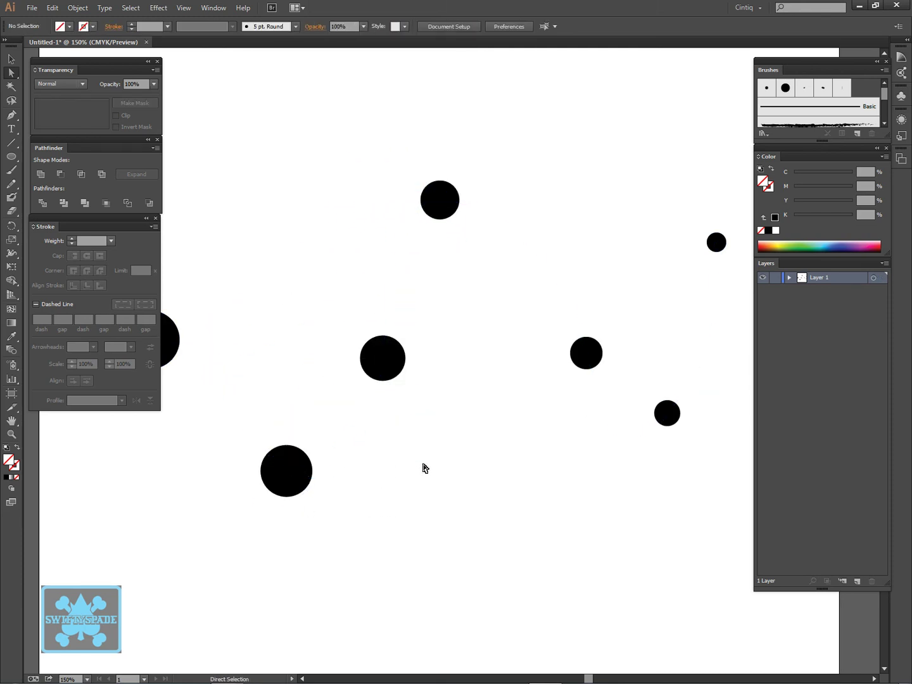